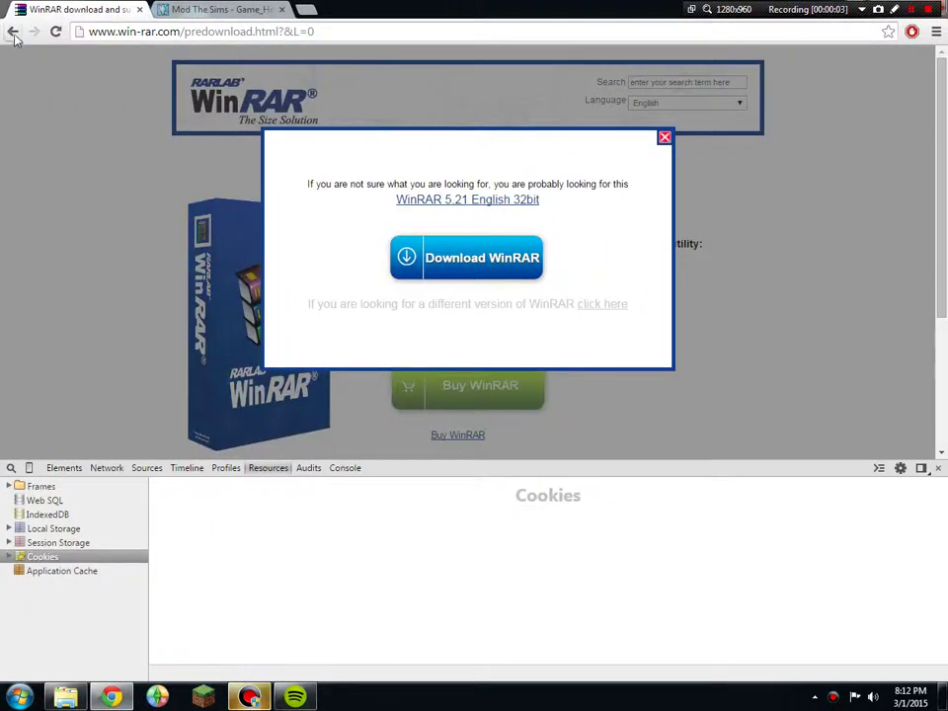
# Step: Close Chrome's DevTools panel so the WinRAR 5.21 download list fills the window
pyautogui.click(13, 30)
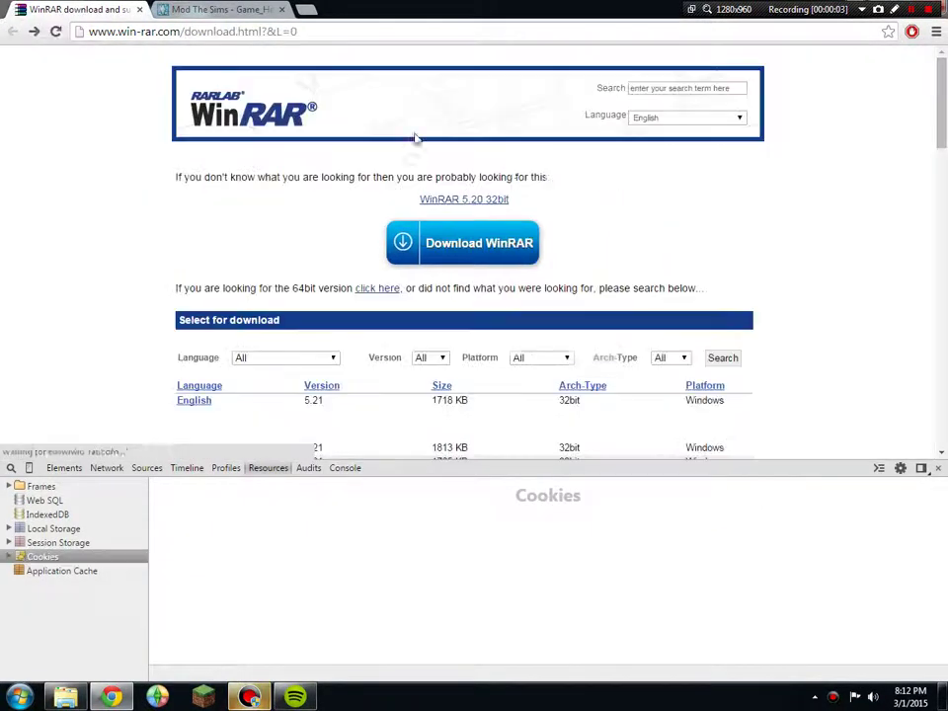
pyautogui.click(937, 468)
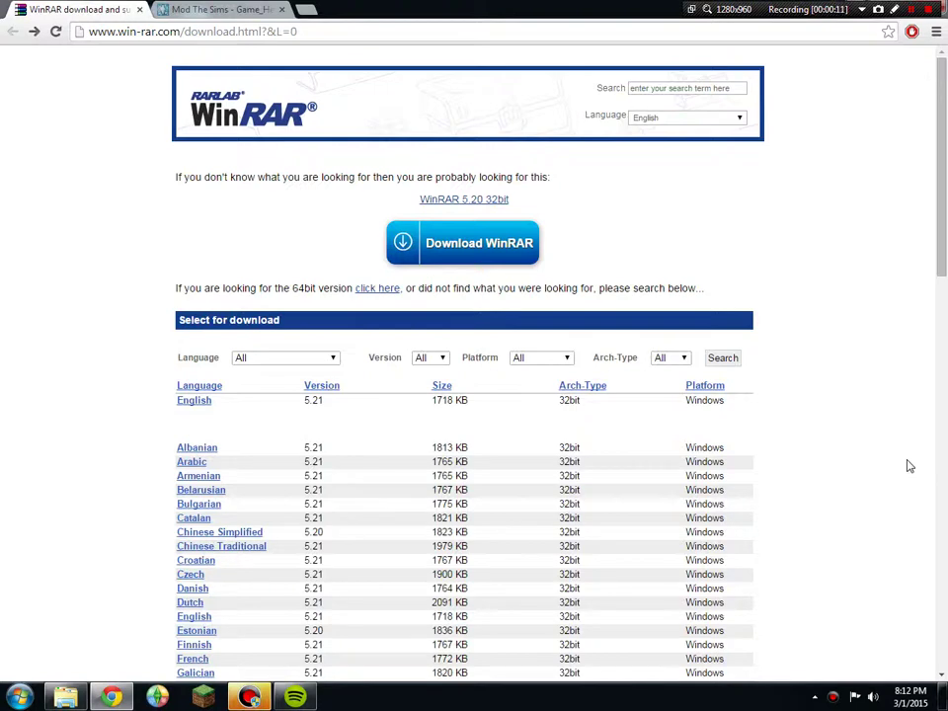
pyautogui.scroll(-2, 844, 259)
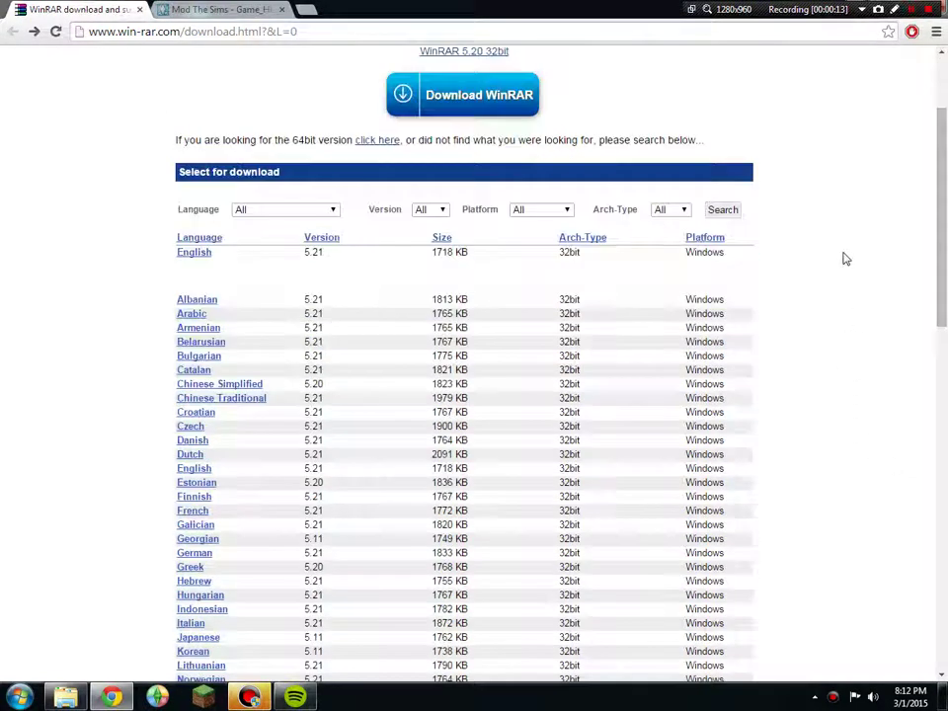
pyautogui.scroll(2, 839, 258)
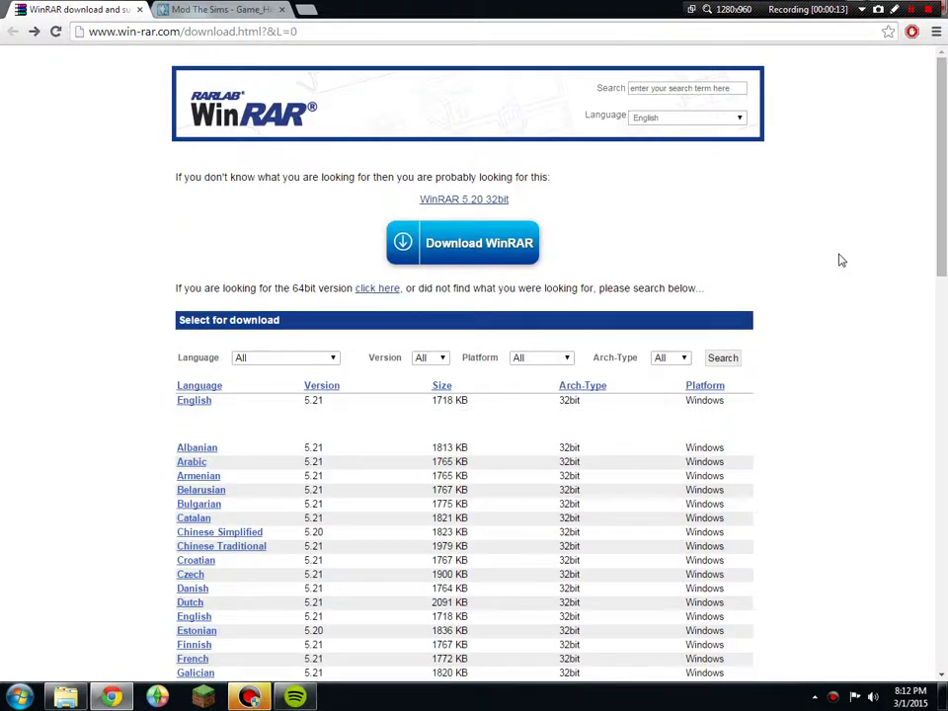
pyautogui.click(196, 8)
pyautogui.click(84, 9)
pyautogui.moveTo(945, 138)
pyautogui.mouseDown()
pyautogui.moveTo(945, 197)
pyautogui.moveTo(945, 138)
pyautogui.mouseUp()
pyautogui.scroll(-8, 582, 254)
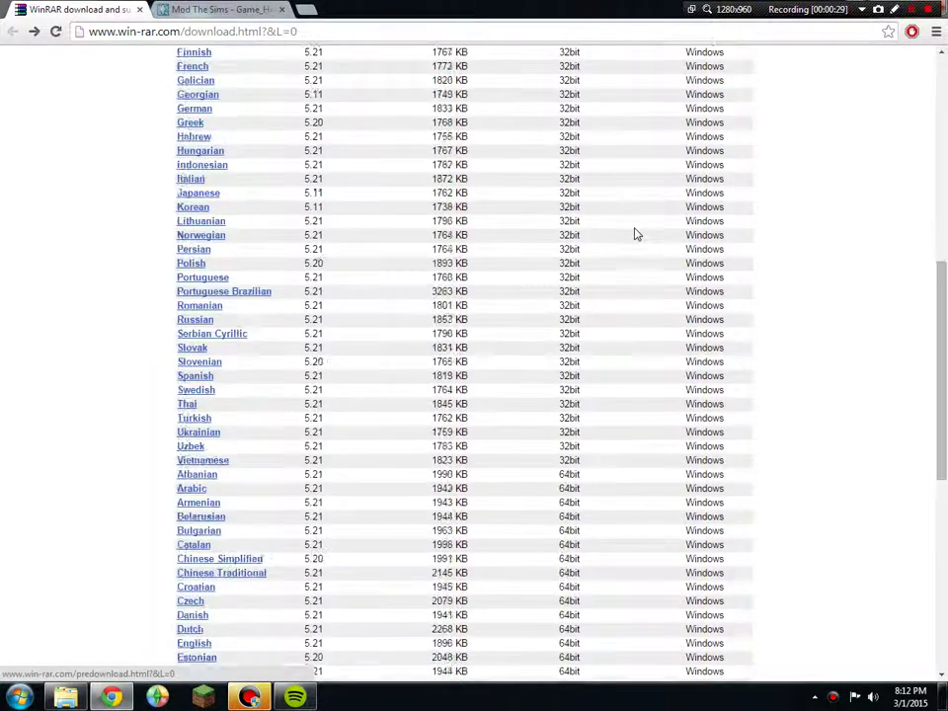
pyautogui.scroll(-7, 632, 242)
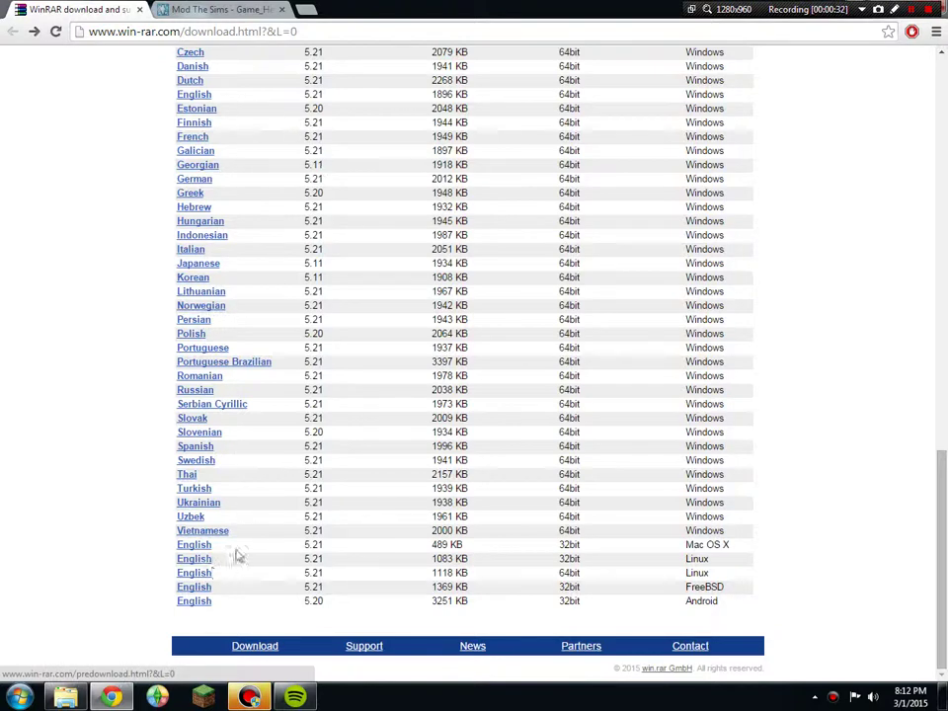
pyautogui.scroll(4, 422, 307)
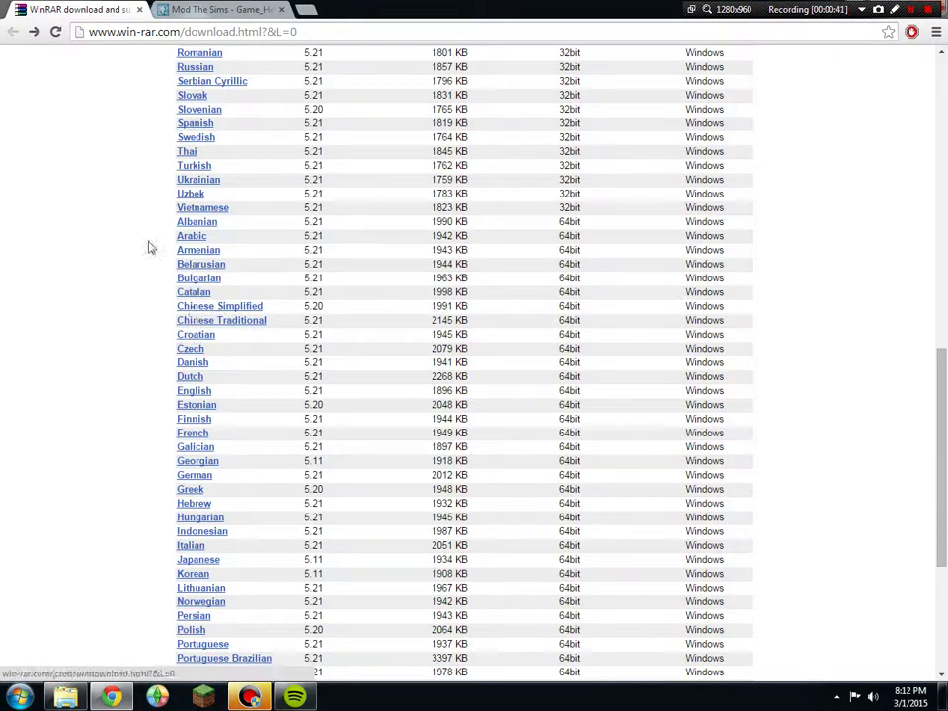
pyautogui.scroll(8, 139, 226)
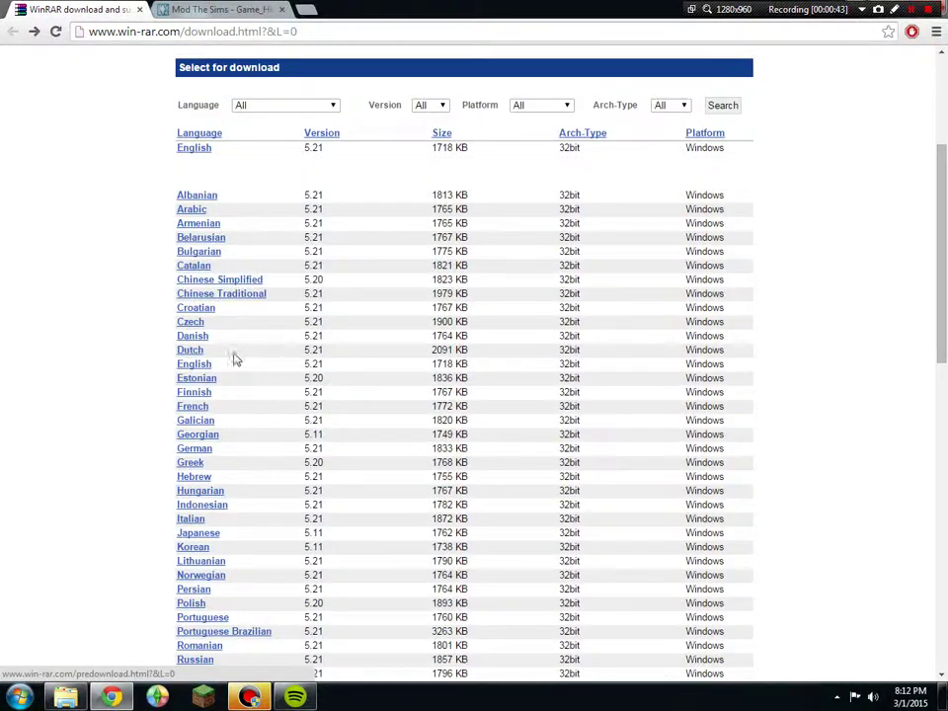
pyautogui.scroll(-1, 218, 368)
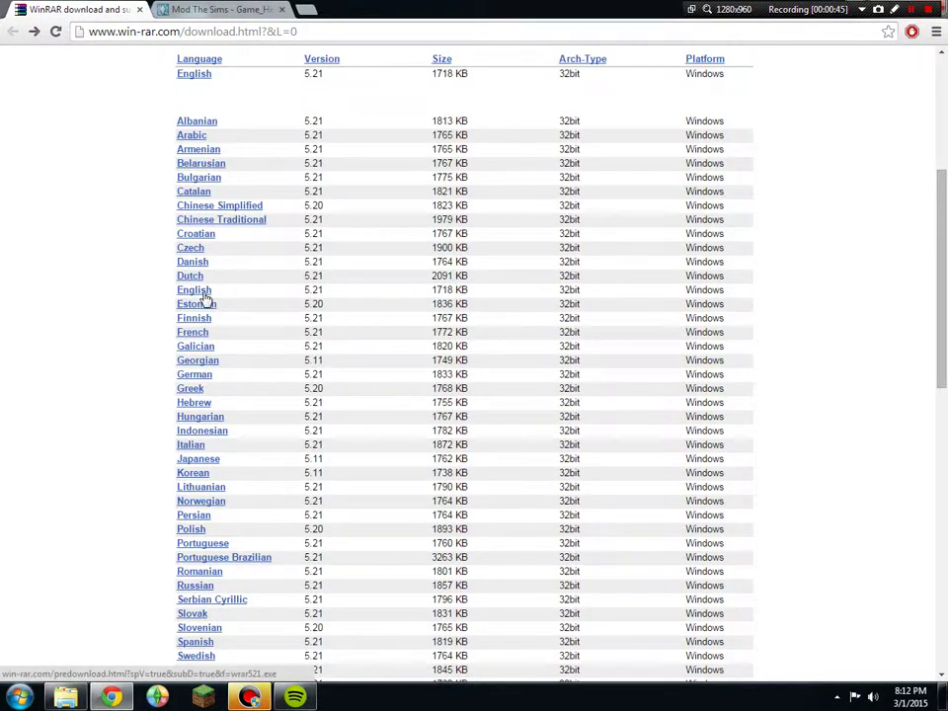
pyautogui.scroll(-5, 205, 298)
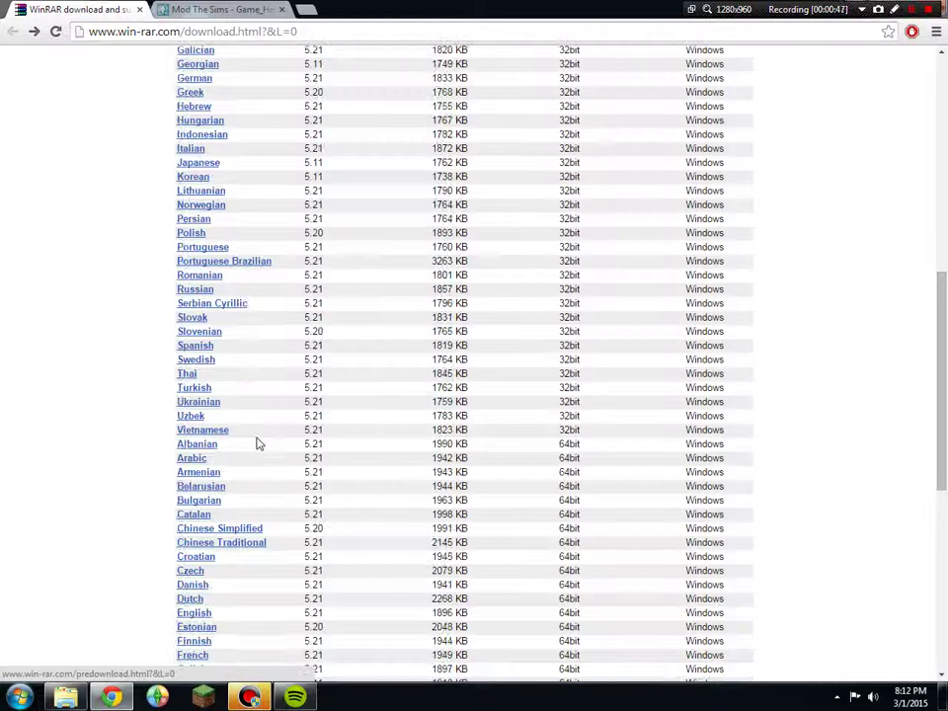
pyautogui.scroll(-1, 247, 446)
pyautogui.scroll(3, 243, 448)
pyautogui.scroll(-2, 240, 474)
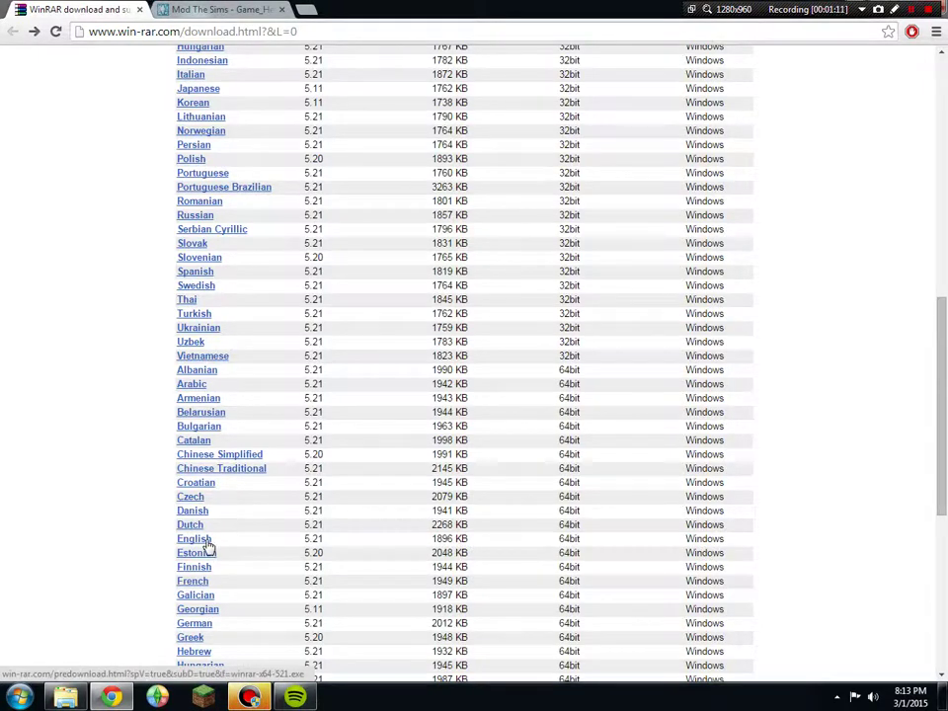
pyautogui.scroll(-5, 208, 546)
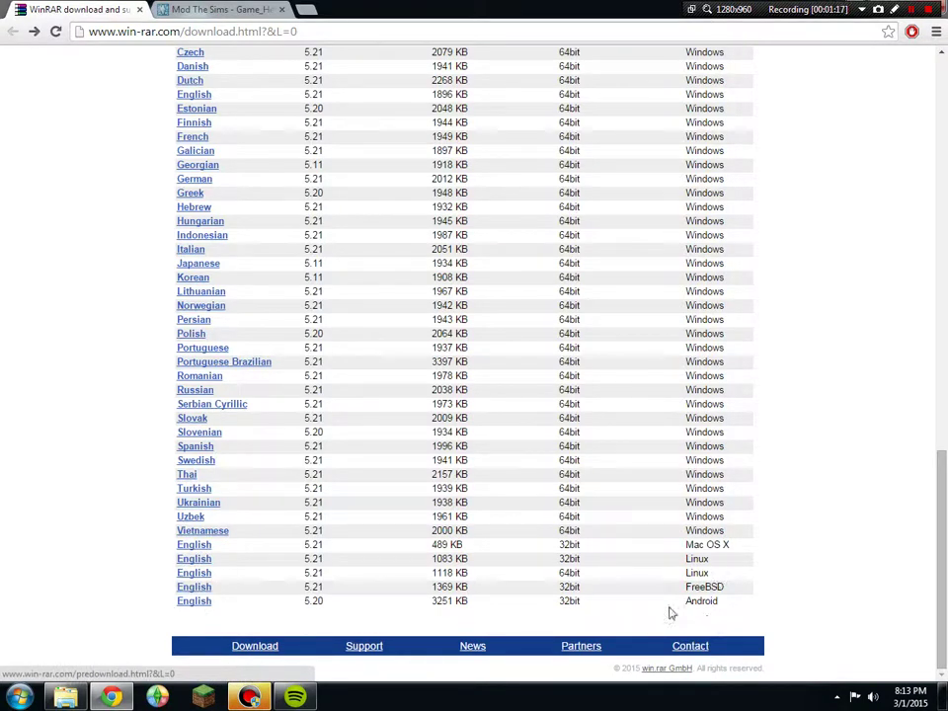
pyautogui.scroll(2, 366, 443)
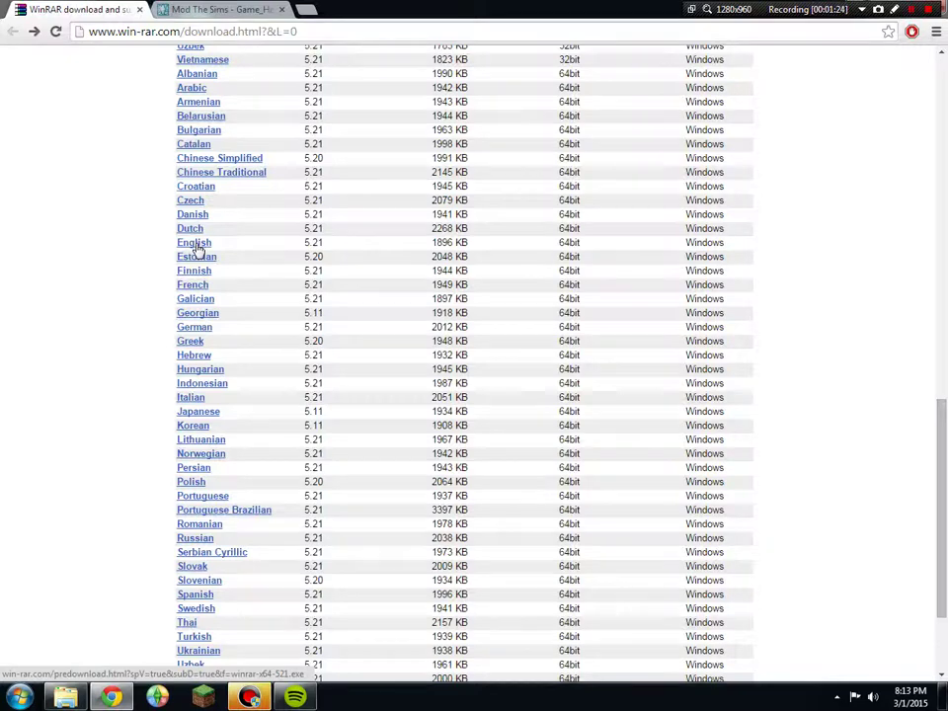
# Step: Download the English 64-bit WinRAR 5.21 installer, winrar-x64-521 (3).exe
pyautogui.click(194, 244)
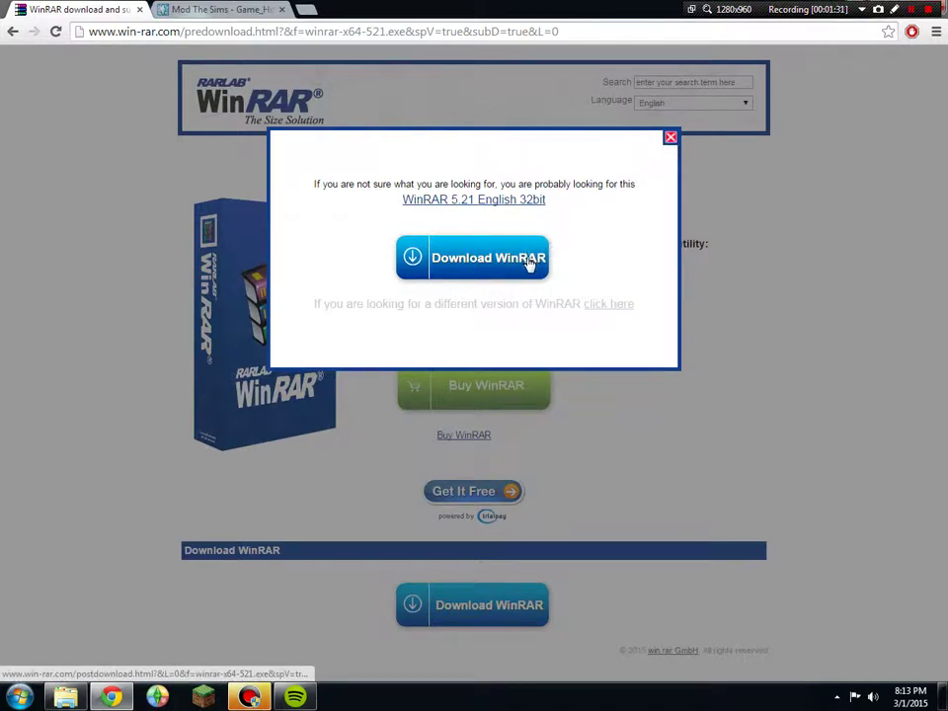
pyautogui.click(525, 267)
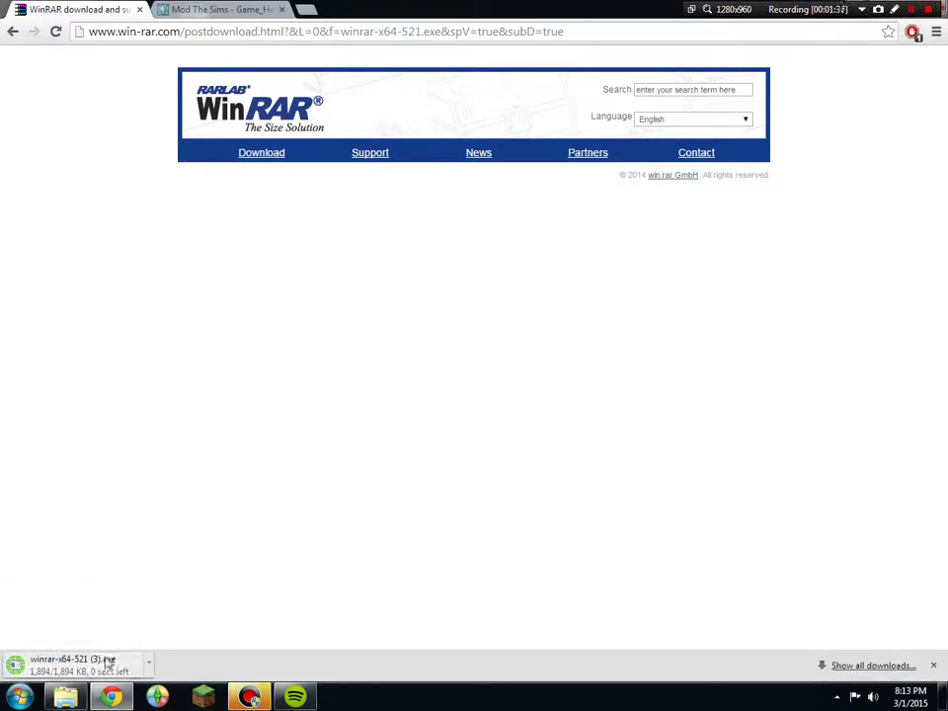
# Step: Run winrar-x64-521 (3).exe and install WinRAR 5.21 to C:\Program Files\WinRAR with default options
pyautogui.click(107, 664)
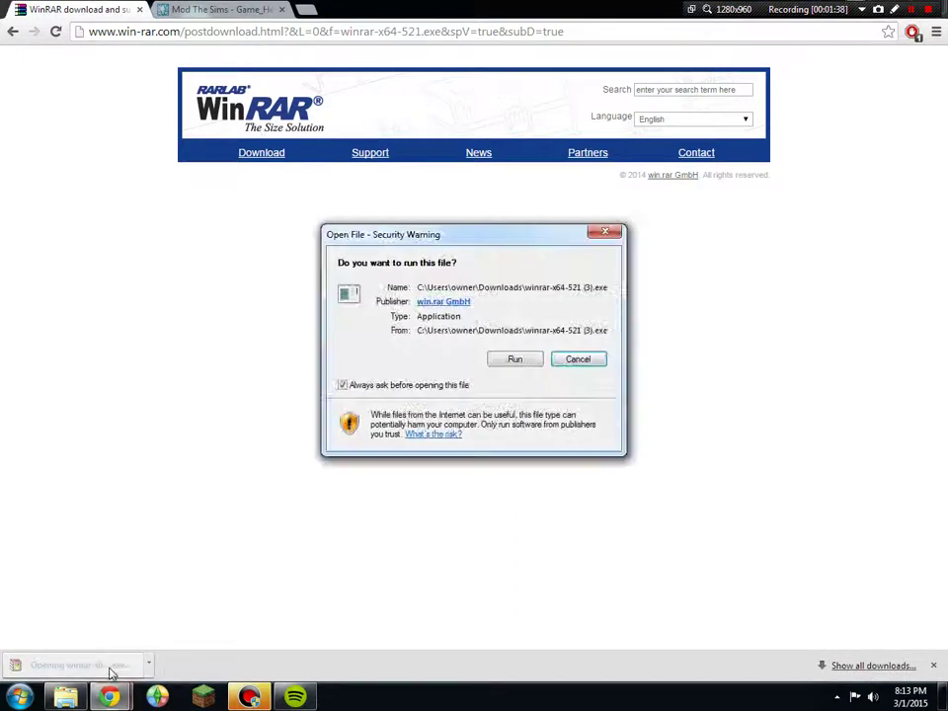
pyautogui.click(518, 360)
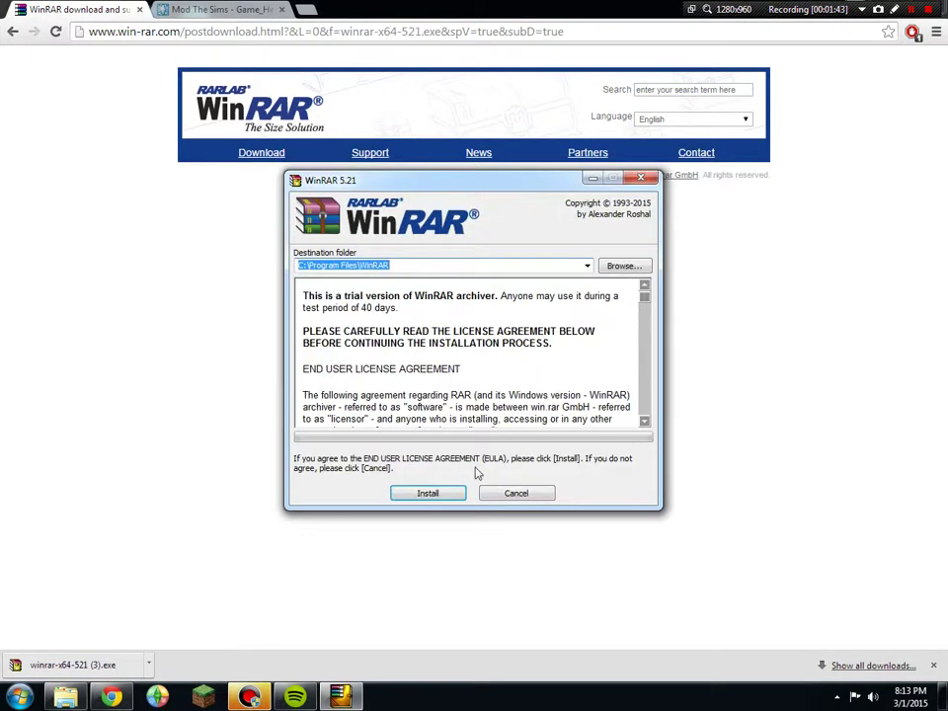
pyautogui.click(430, 499)
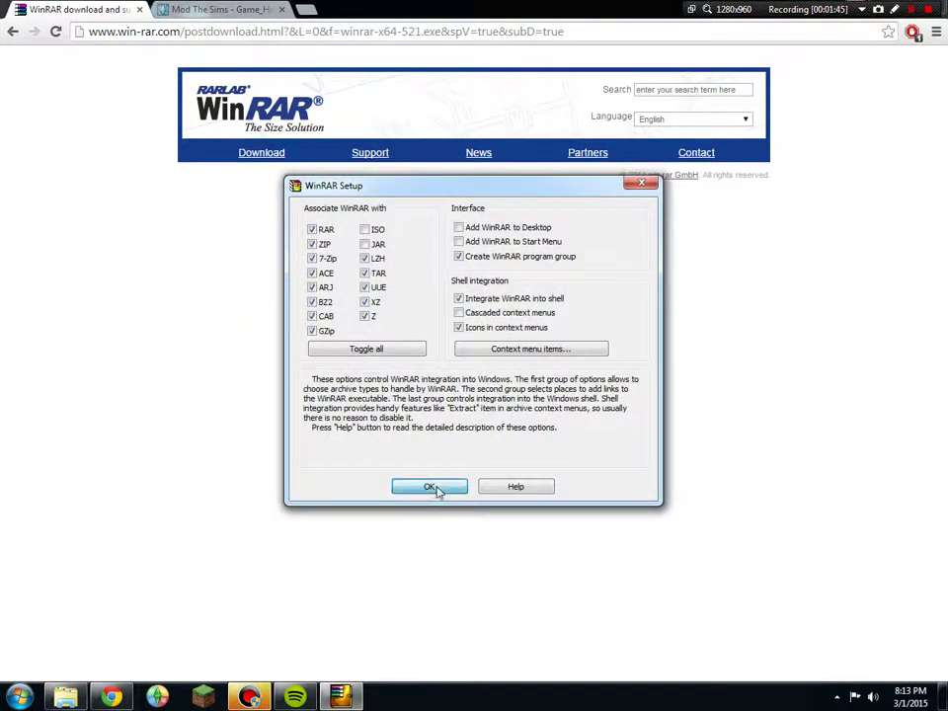
pyautogui.click(435, 491)
pyautogui.click(455, 489)
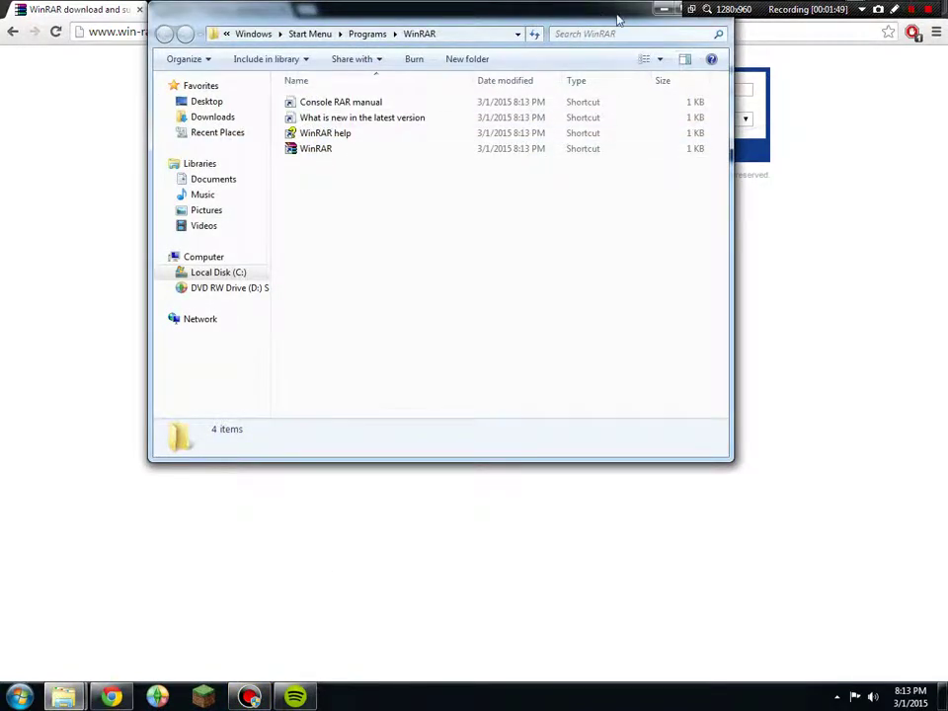
pyautogui.moveTo(664, 13); pyautogui.dragTo(581, 21)
# Step: Scroll the Mod The Sims guide to step 2's FrameworkSetup.zip download link
pyautogui.click(580, 18)
pyautogui.click(219, 9)
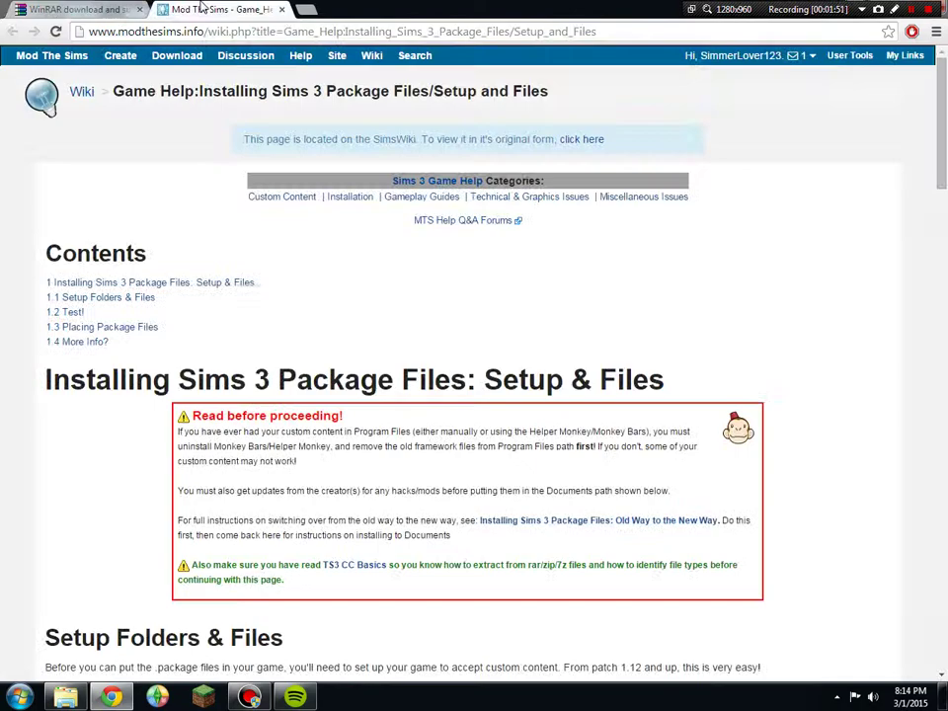
pyautogui.scroll(-3, 625, 367)
pyautogui.scroll(-4, 620, 365)
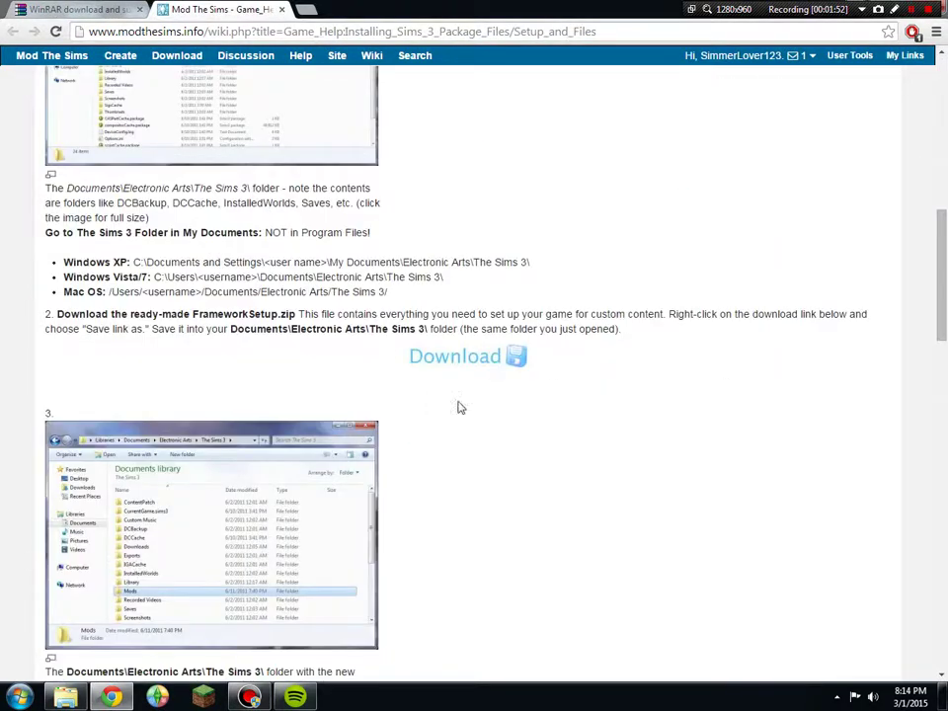
pyautogui.scroll(6, 459, 406)
pyautogui.scroll(1, 467, 388)
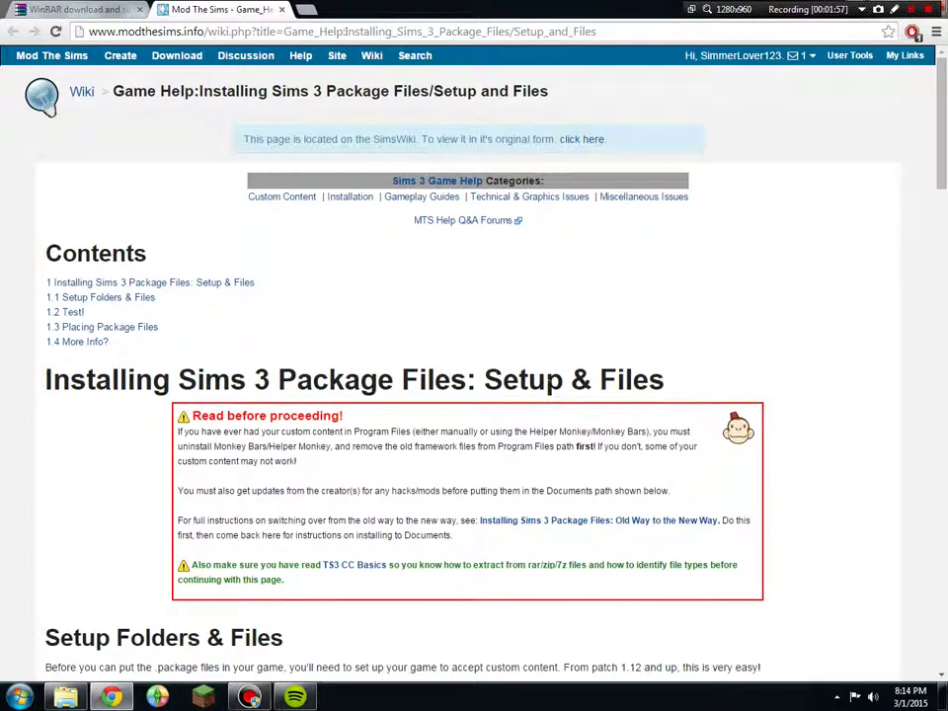
pyautogui.scroll(-10, 514, 394)
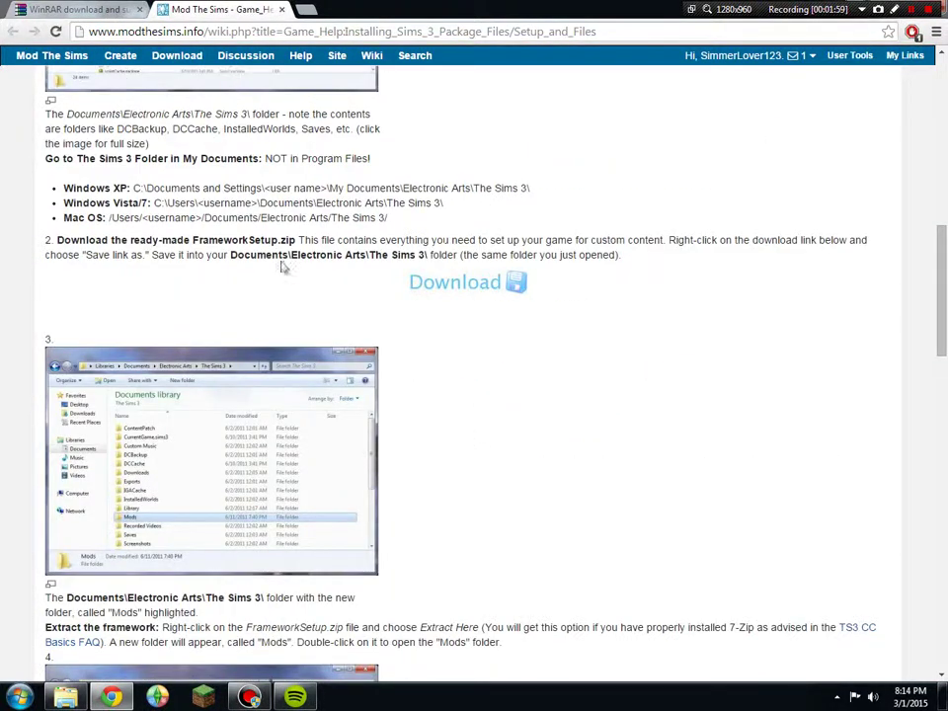
pyautogui.scroll(12, 499, 289)
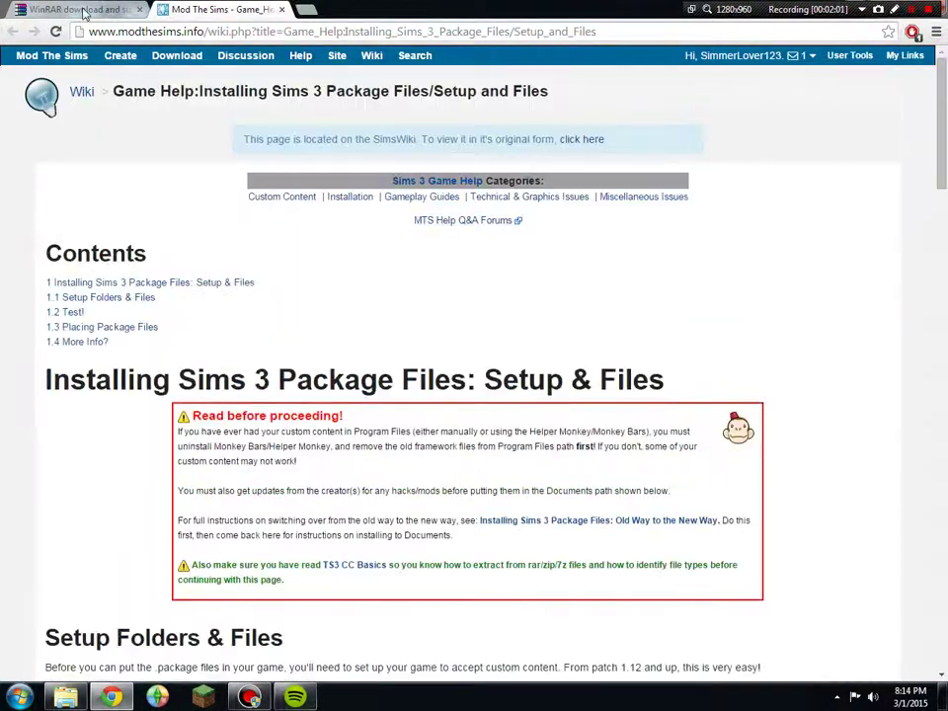
pyautogui.scroll(-5, 517, 328)
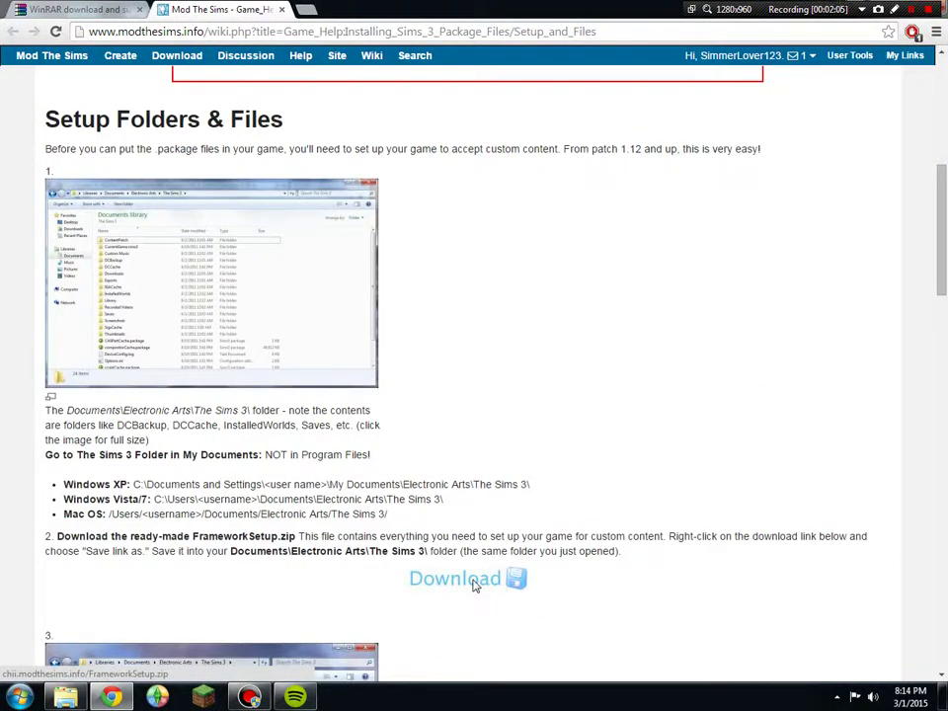
# Step: Download FrameworkSetup.zip and open it in WinRAR, dismissing the First Use Notification
pyautogui.click(473, 582)
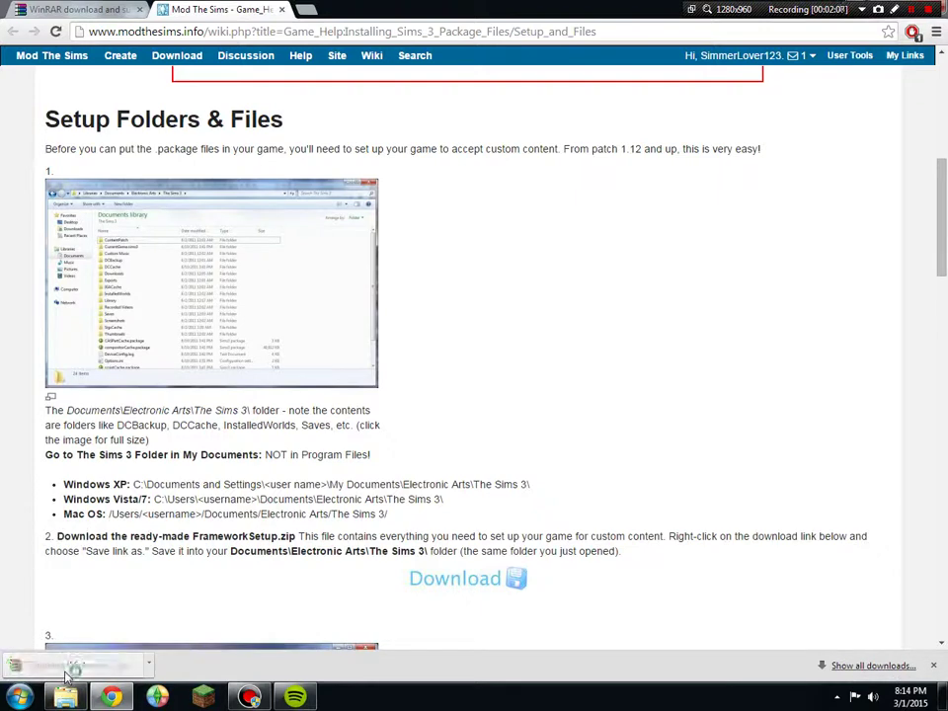
pyautogui.click(68, 675)
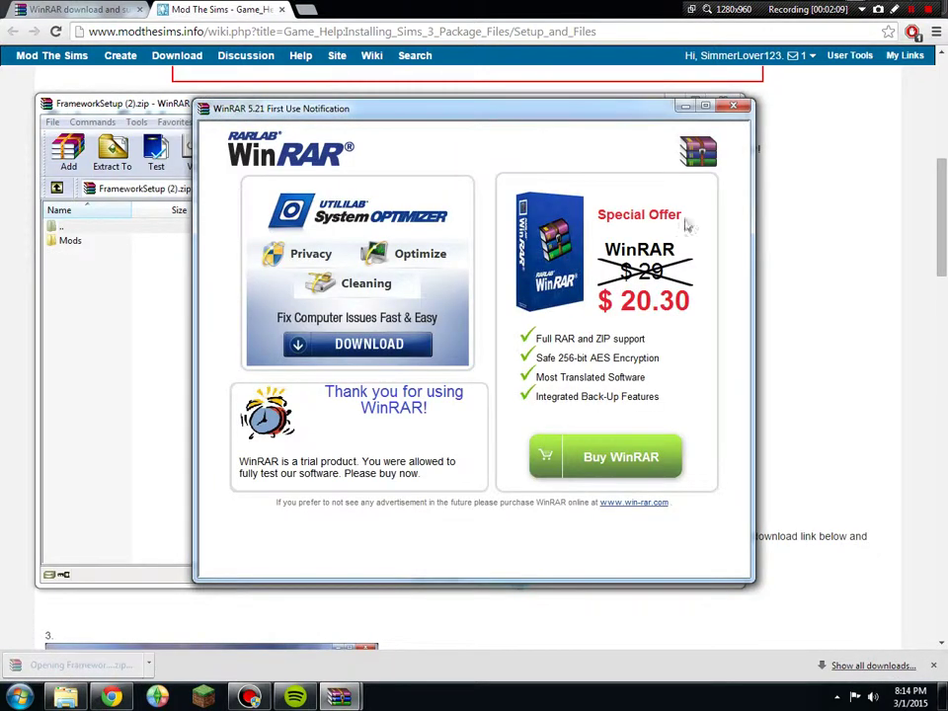
pyautogui.click(733, 105)
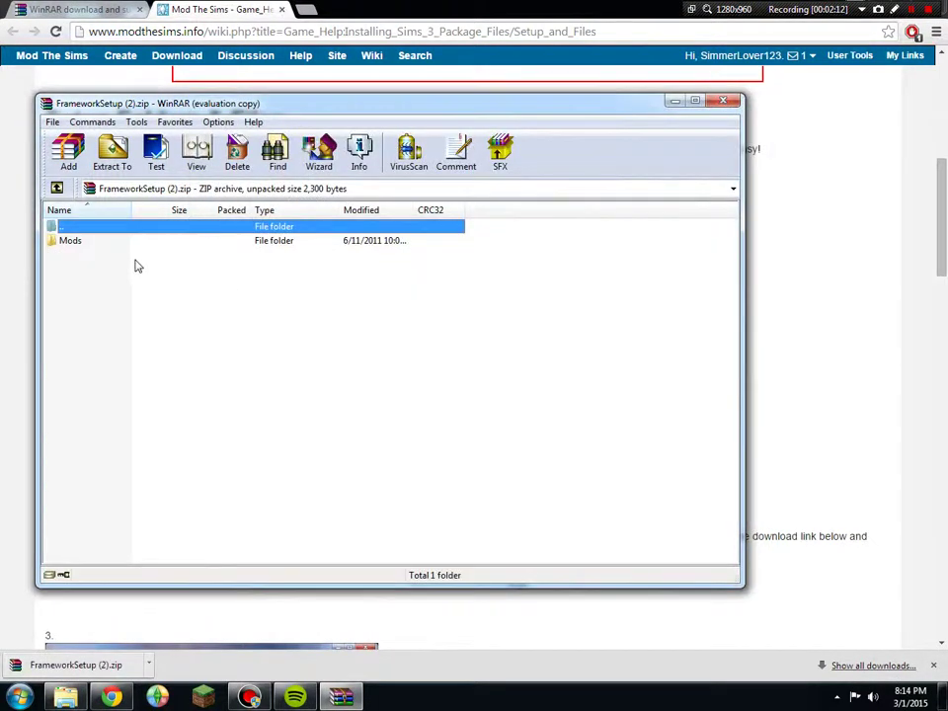
pyautogui.click(148, 665)
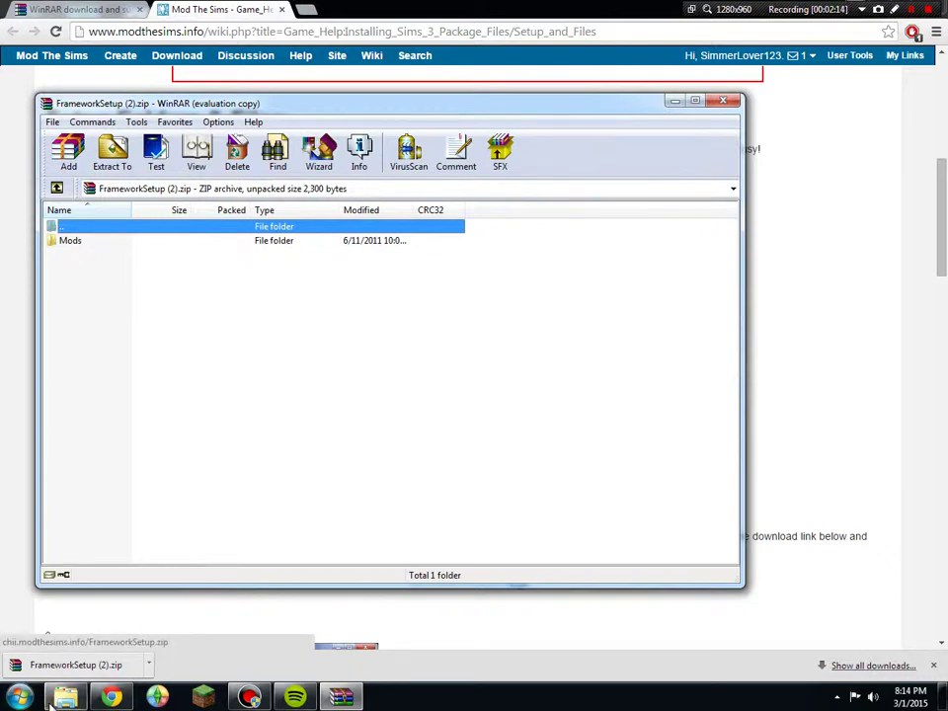
# Step: Browse Explorer to Documents\Electronic Arts, where The Sims 3 folder sits
pyautogui.click(99, 637)
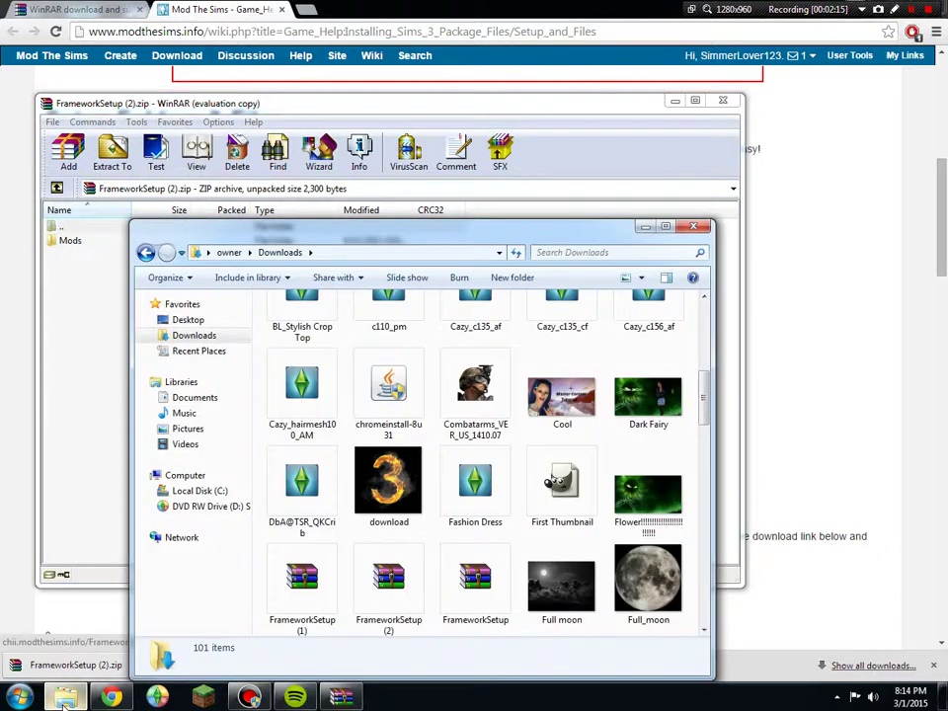
pyautogui.click(176, 396)
pyautogui.doubleClick(333, 422)
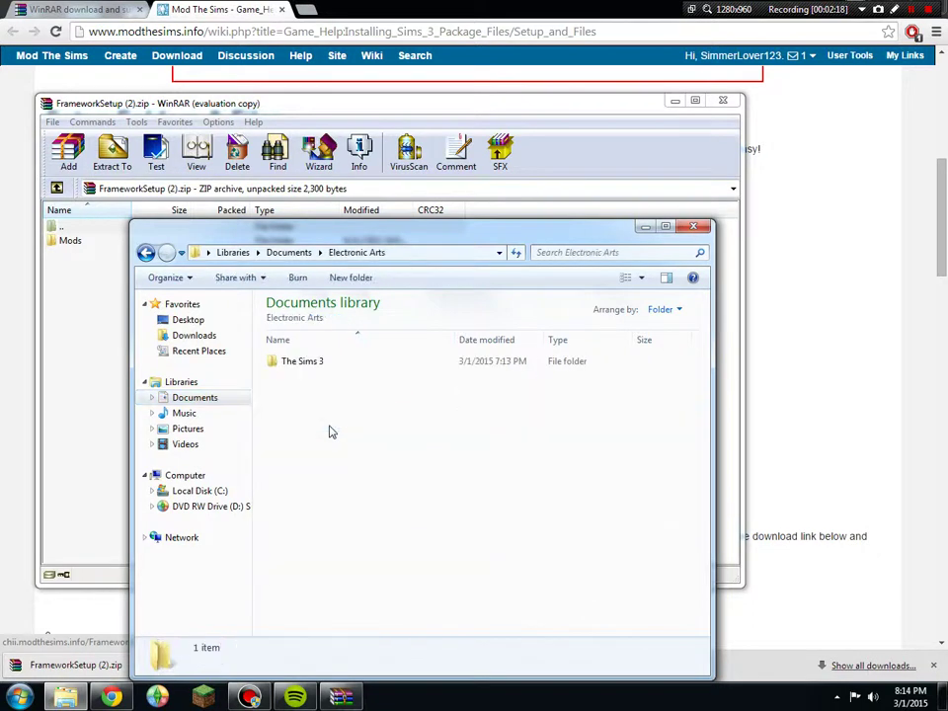
pyautogui.doubleClick(348, 366)
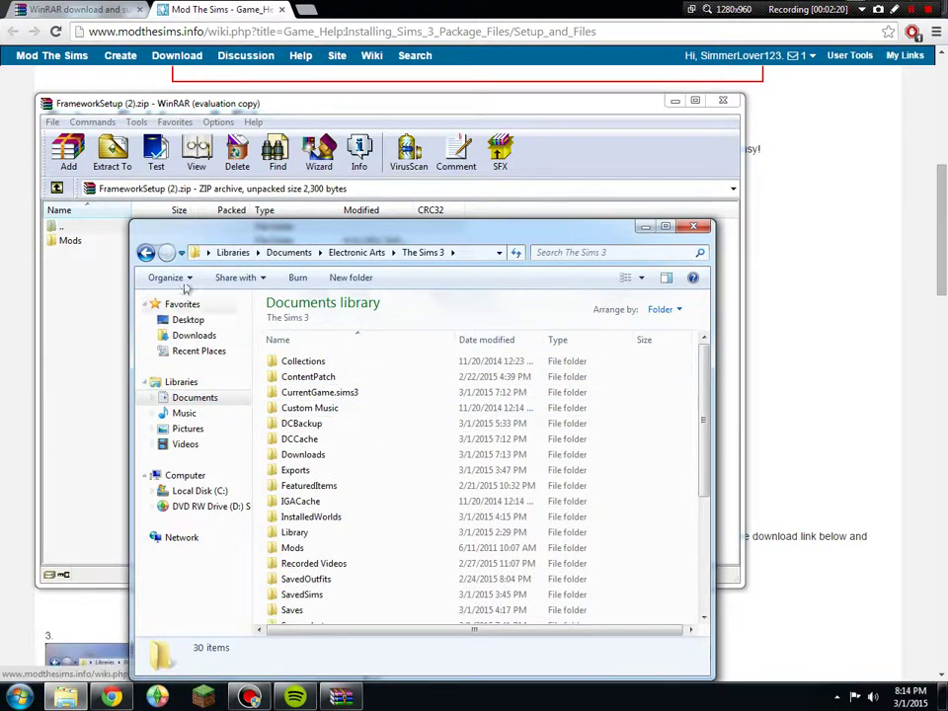
pyautogui.click(146, 253)
# Step: Drag the archive's Mods folder from WinRAR onto The Sims 3 folder
pyautogui.moveTo(335, 234); pyautogui.dragTo(462, 235)
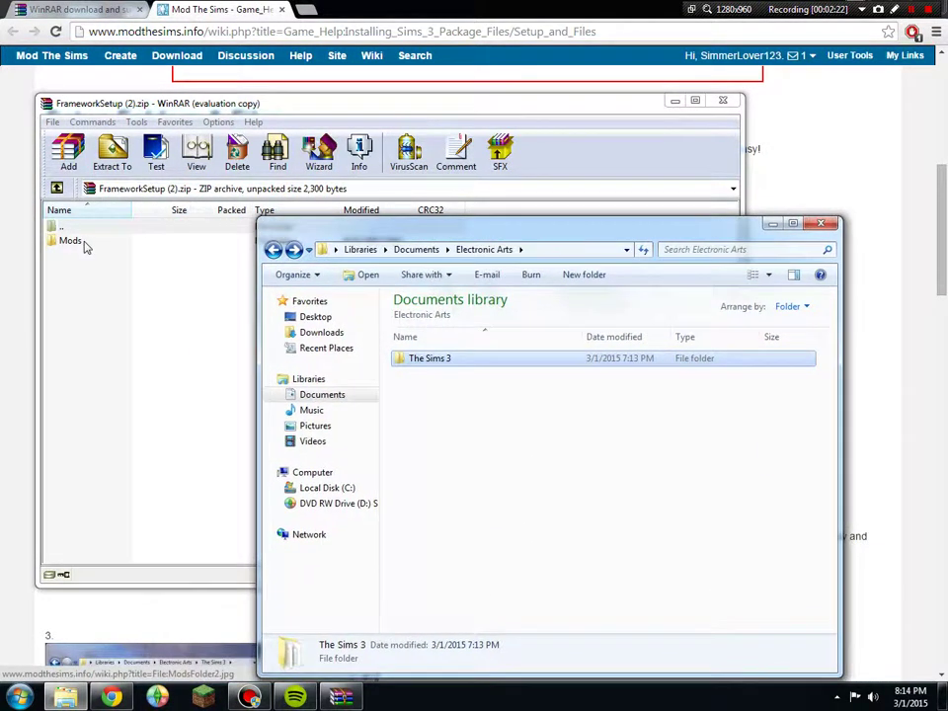
pyautogui.moveTo(83, 243); pyautogui.dragTo(802, 376)
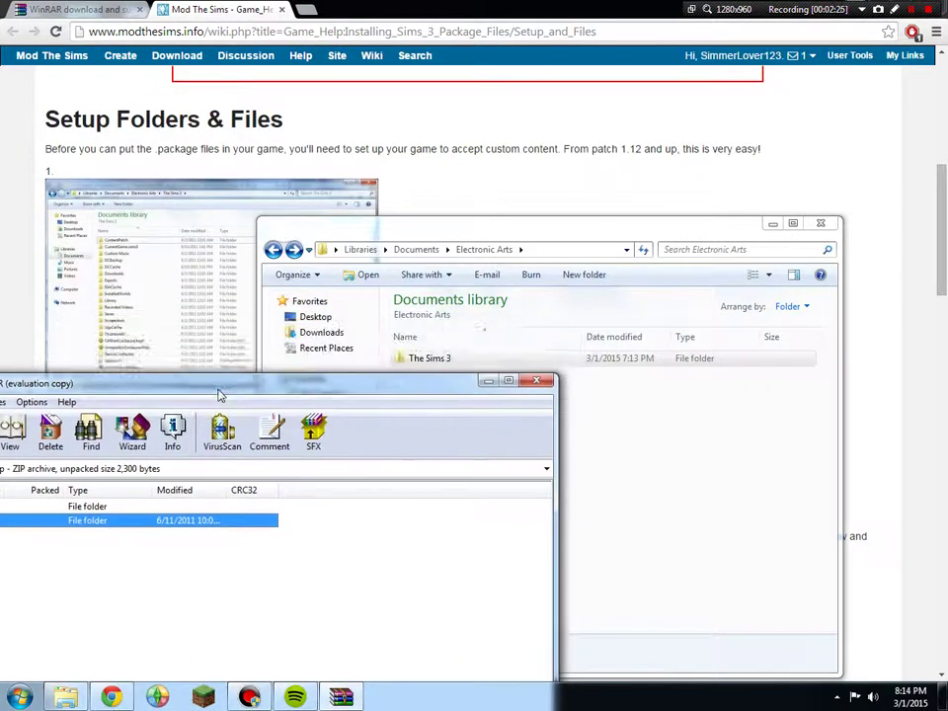
pyautogui.moveTo(201, 518); pyautogui.dragTo(442, 446)
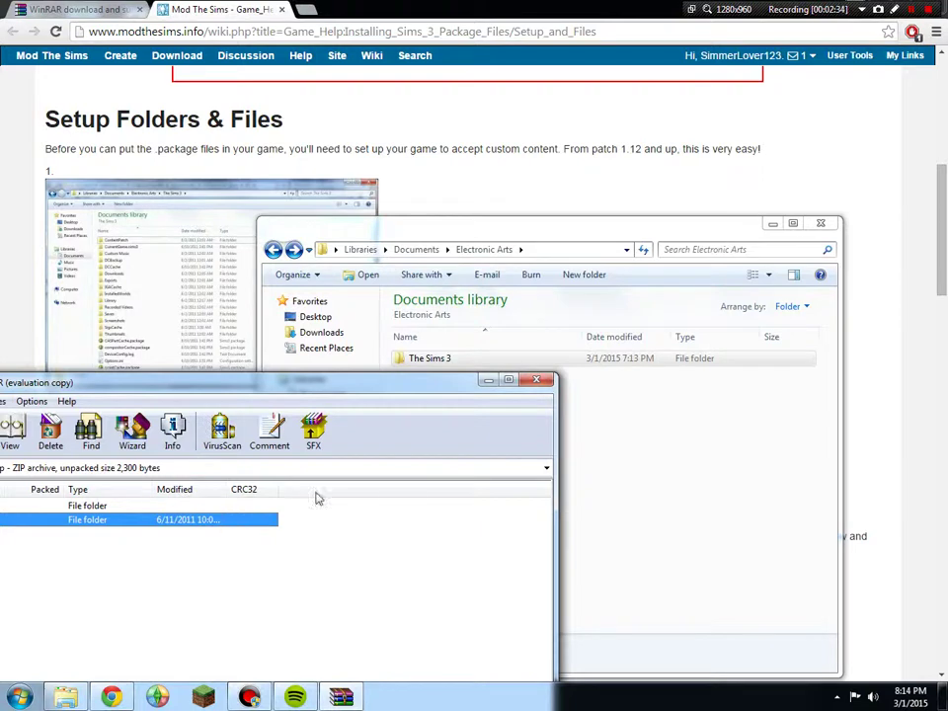
# Step: Close the archive and confirm The Sims 3\Mods holds Overrides, Packages and Resource.cfg
pyautogui.click(539, 381)
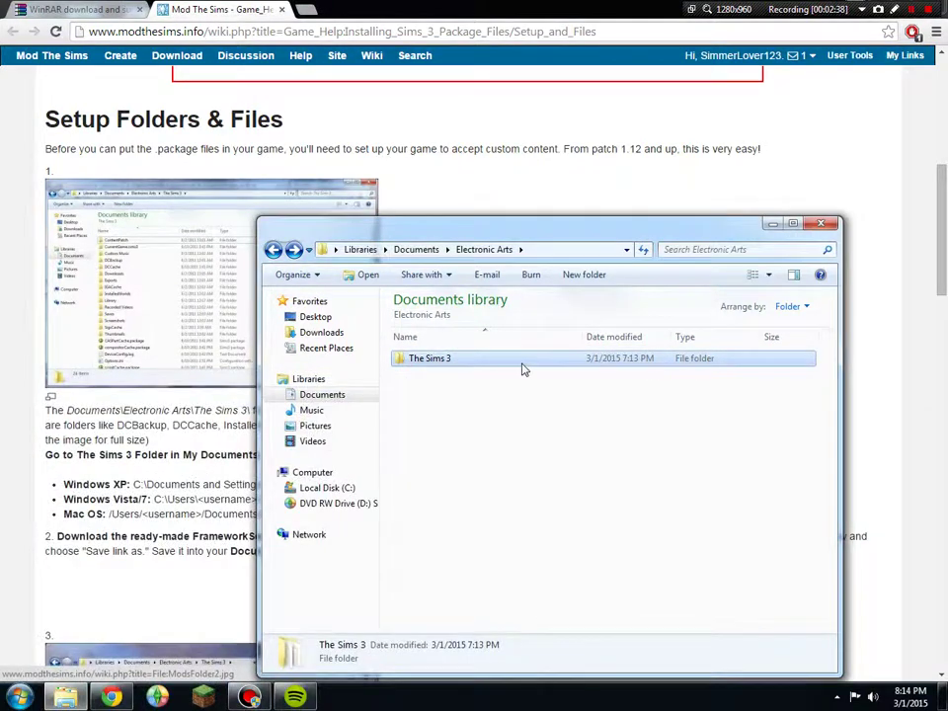
pyautogui.doubleClick(524, 369)
pyautogui.scroll(-5, 529, 414)
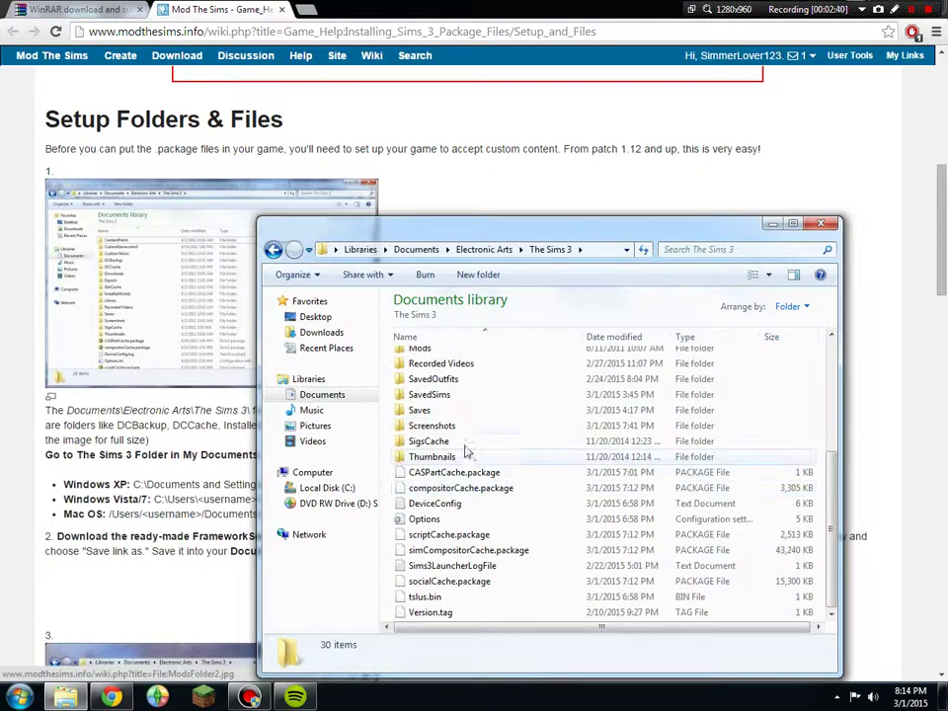
pyautogui.scroll(2, 478, 435)
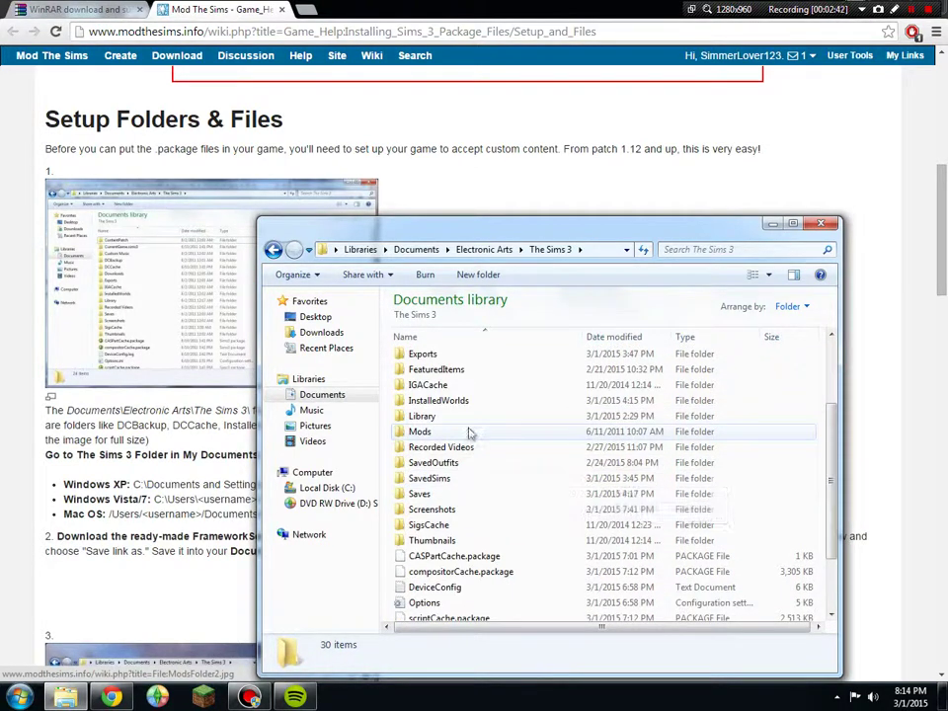
pyautogui.doubleClick(470, 432)
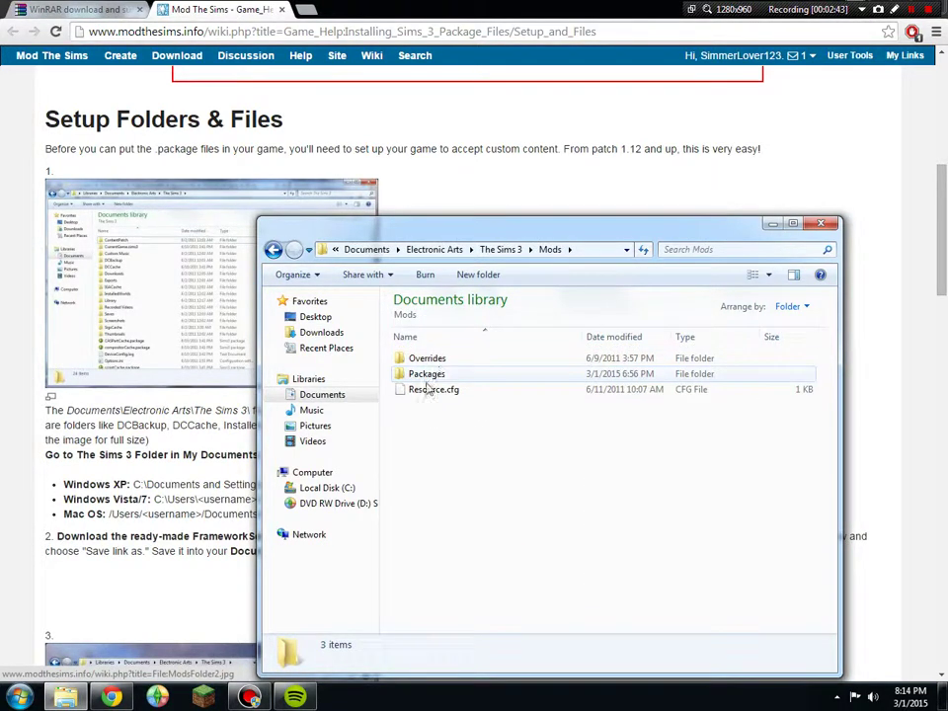
pyautogui.doubleClick(426, 374)
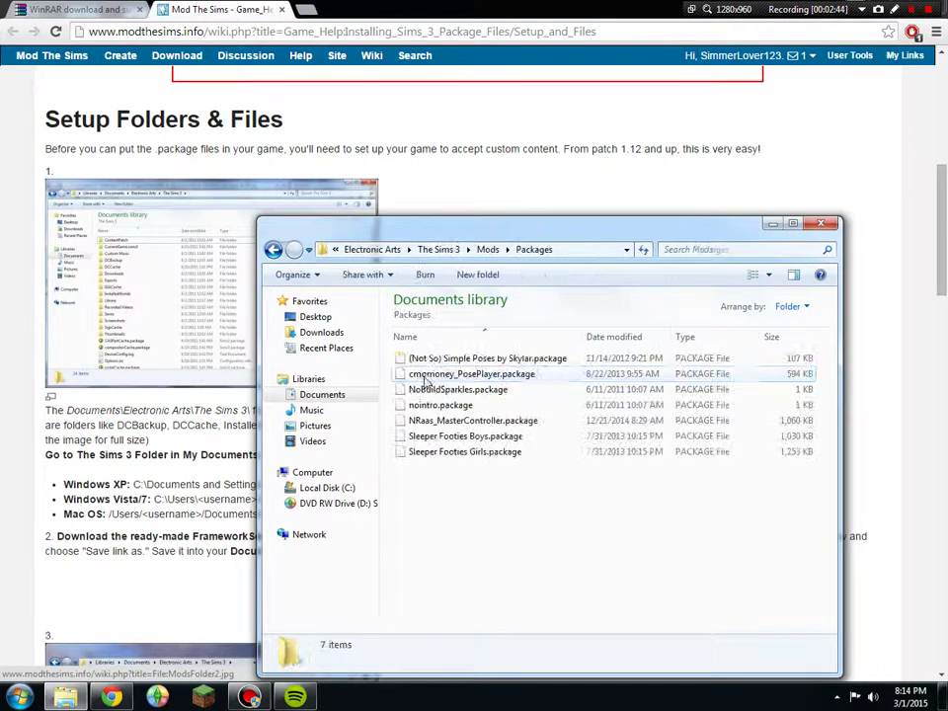
pyautogui.click(274, 250)
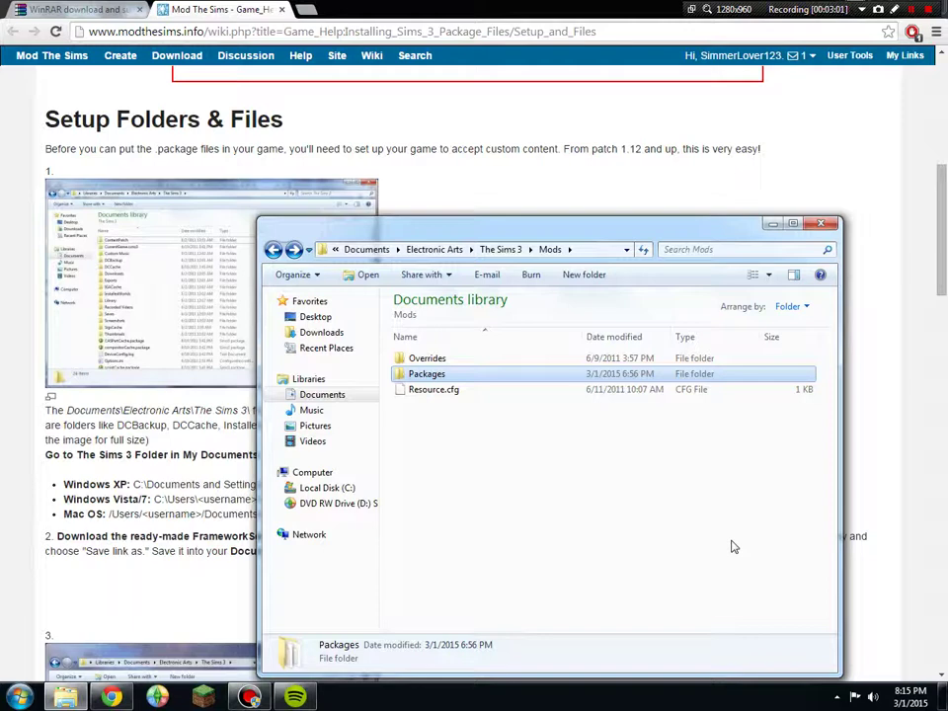
# Step: Close the Explorer window and scroll the guide back to its title and Contents list
pyautogui.click(824, 225)
pyautogui.scroll(3, 440, 124)
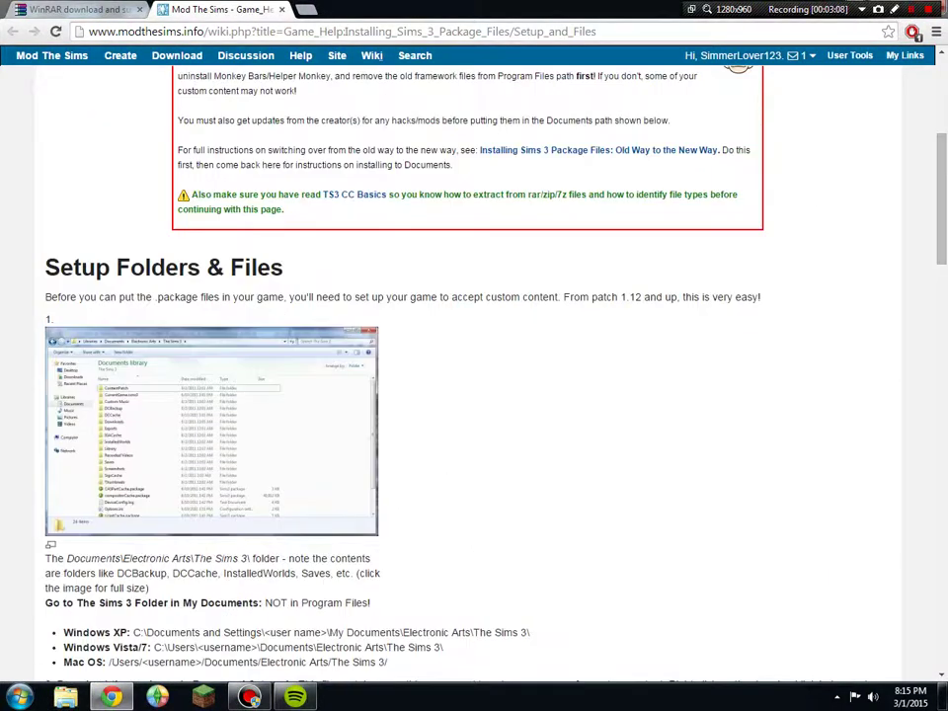
pyautogui.scroll(3, 439, 124)
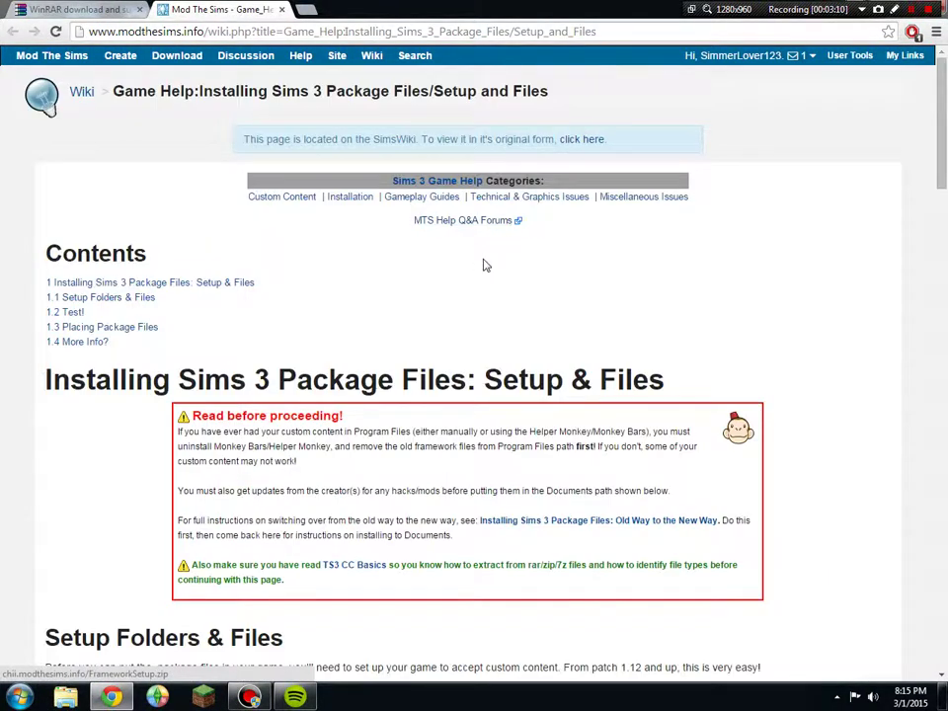